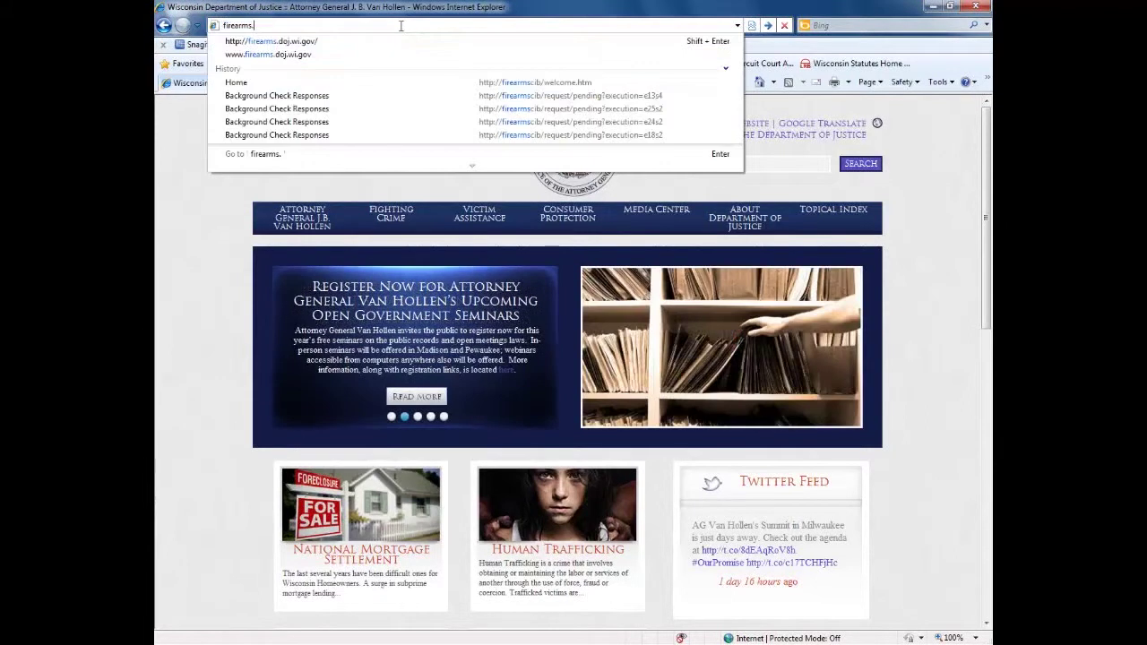
# Step: Load firearms.doj.wi.gov in Internet Explorer to reach the Handgun Hotline welcome page
pyautogui.write('gov')
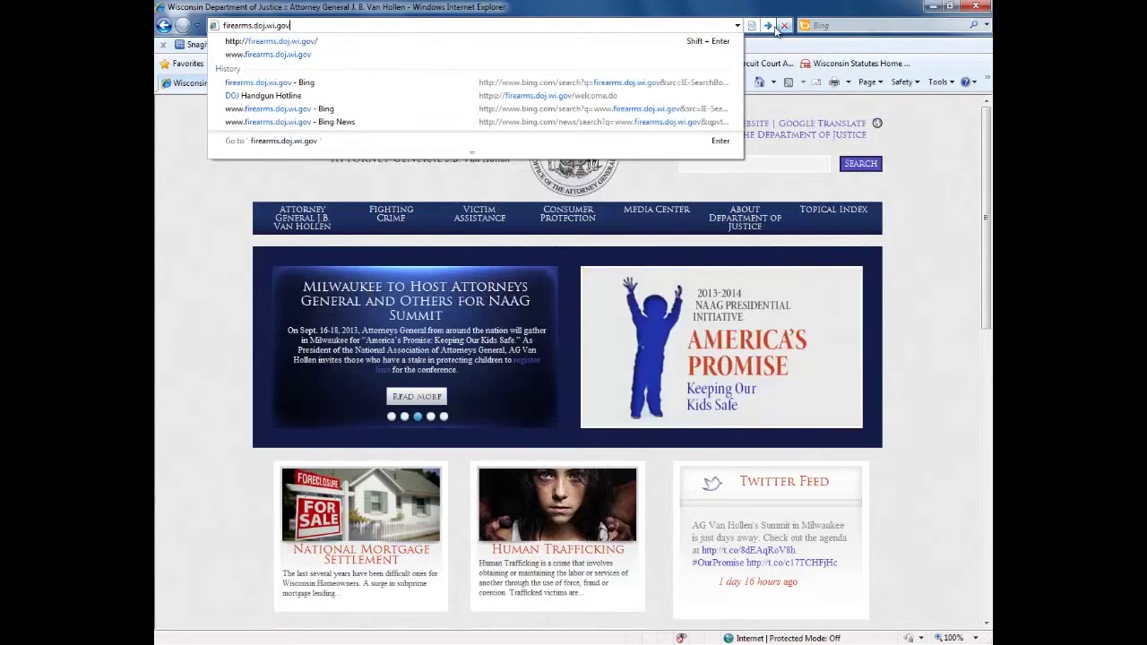
pyautogui.click(767, 27)
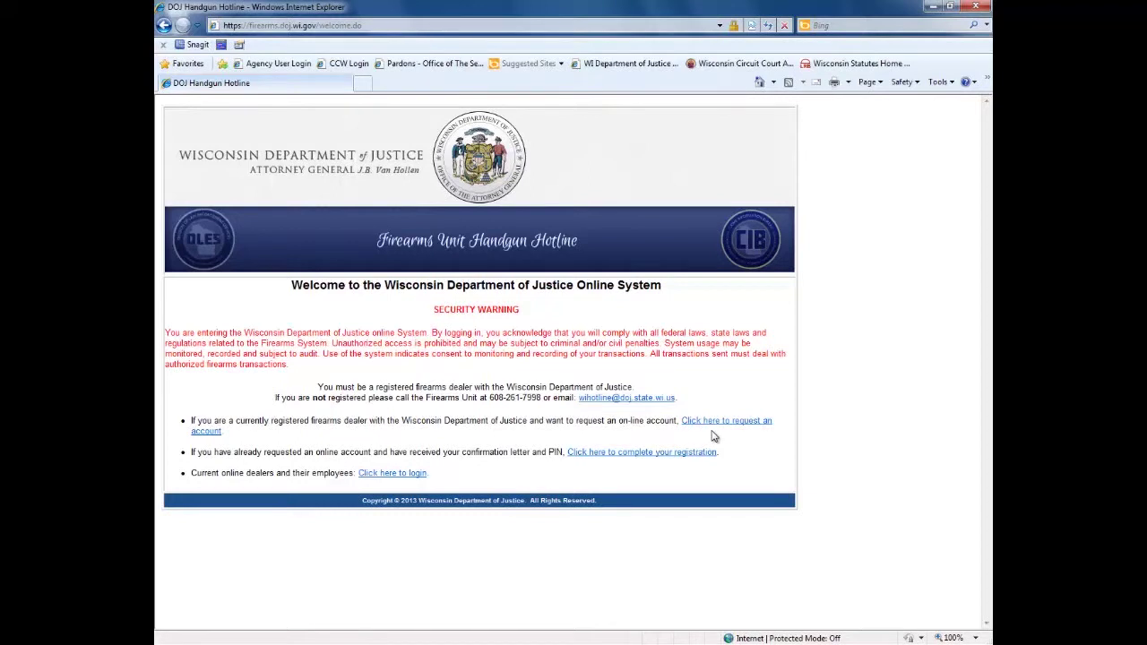
# Step: Request a dealer online account with the dealer account number and FFL, mailing confirmation to the store location
pyautogui.click(742, 427)
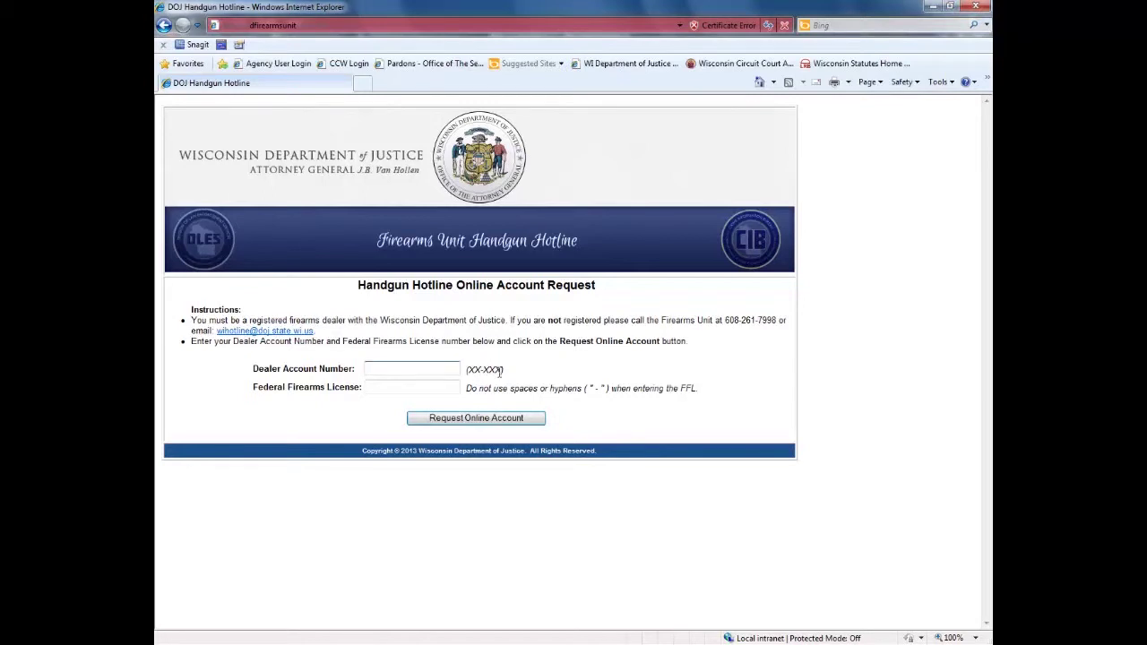
pyautogui.press('Tab')
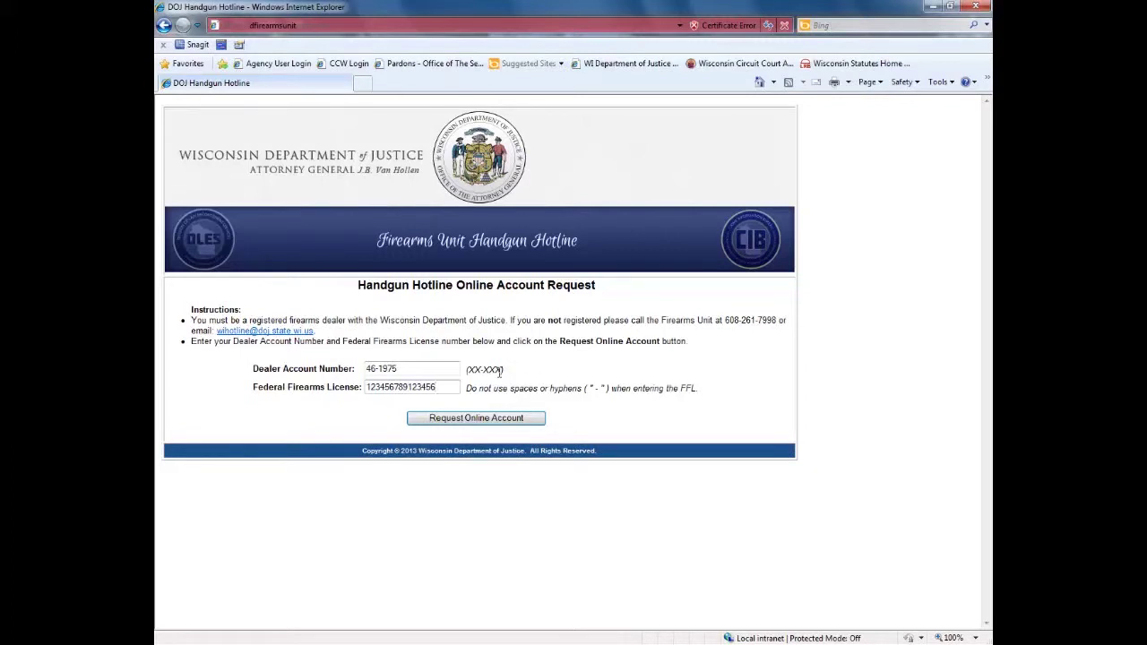
pyautogui.click(439, 420)
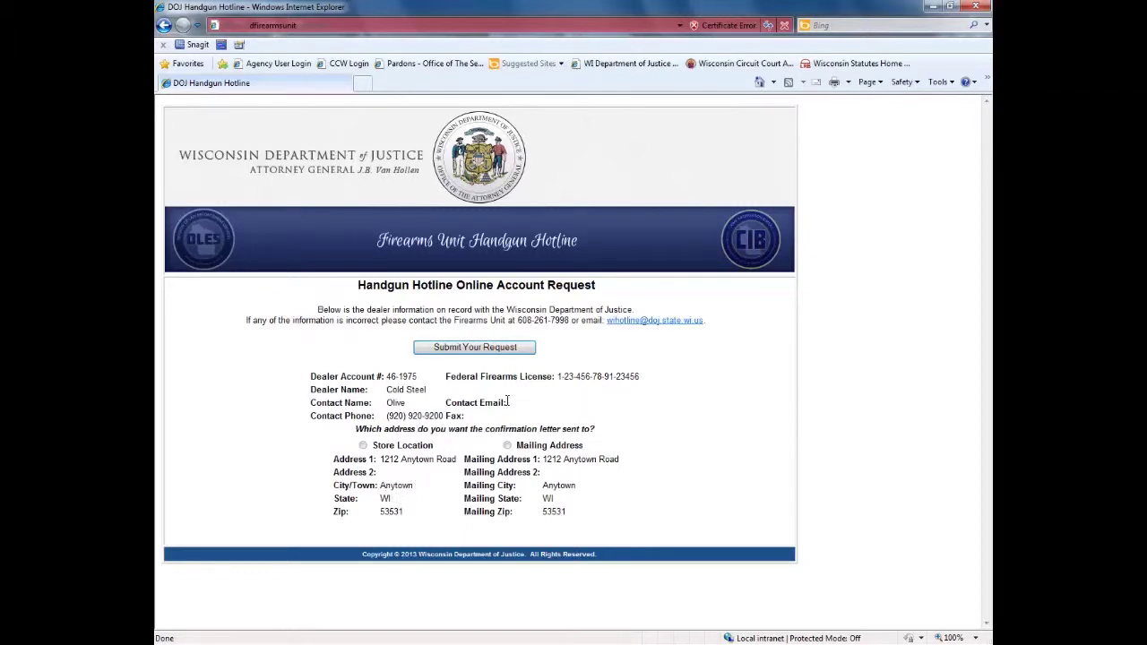
pyautogui.click(416, 447)
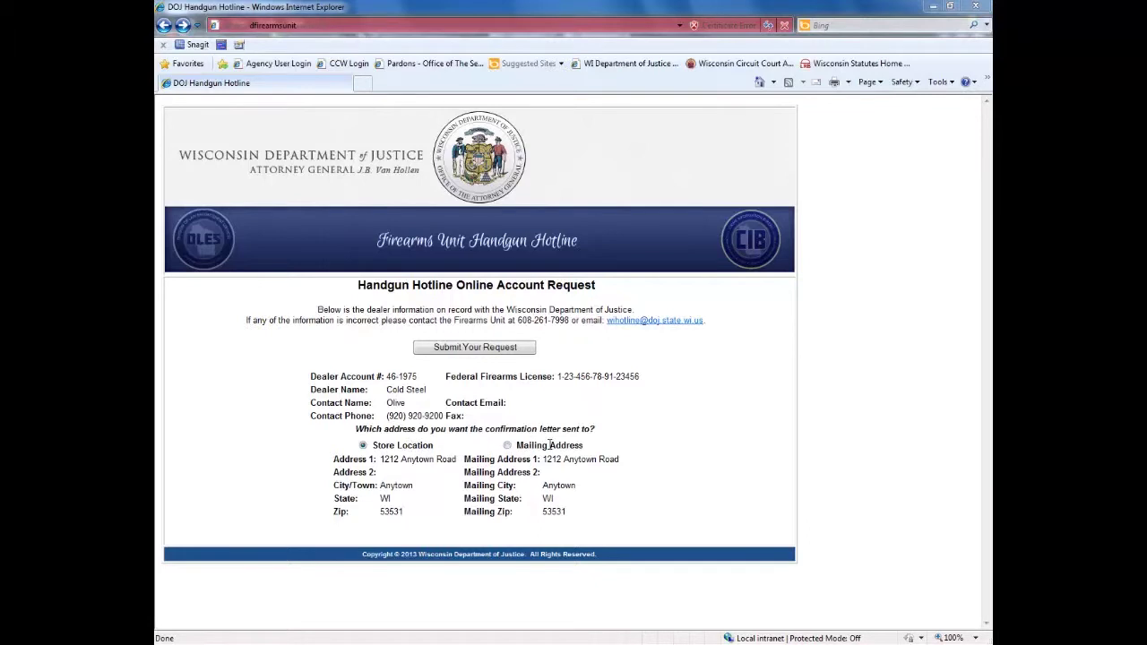
pyautogui.click(510, 355)
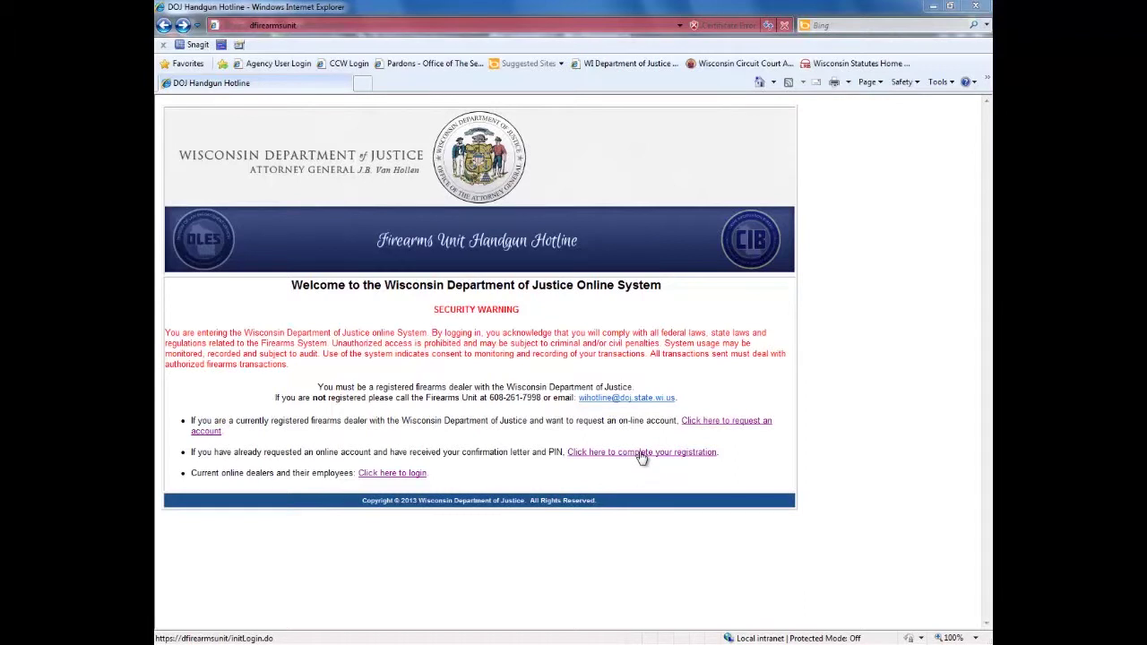
# Step: Complete registration by logging in with the PIN, dealer account number and firearms licence number
pyautogui.click(642, 452)
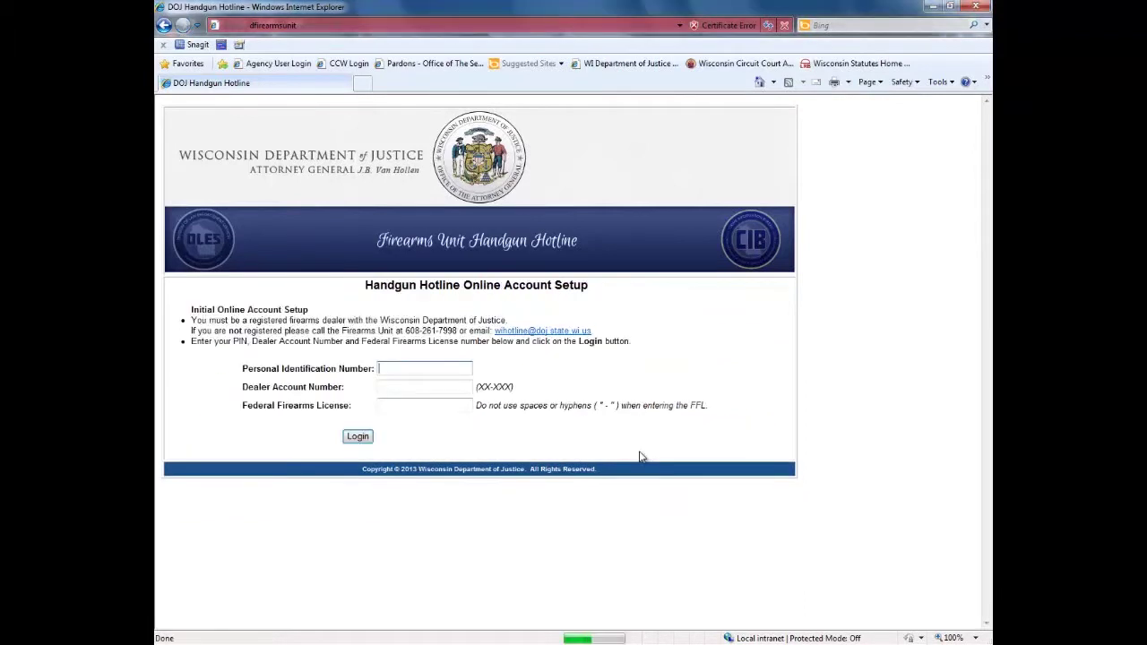
pyautogui.click(400, 368)
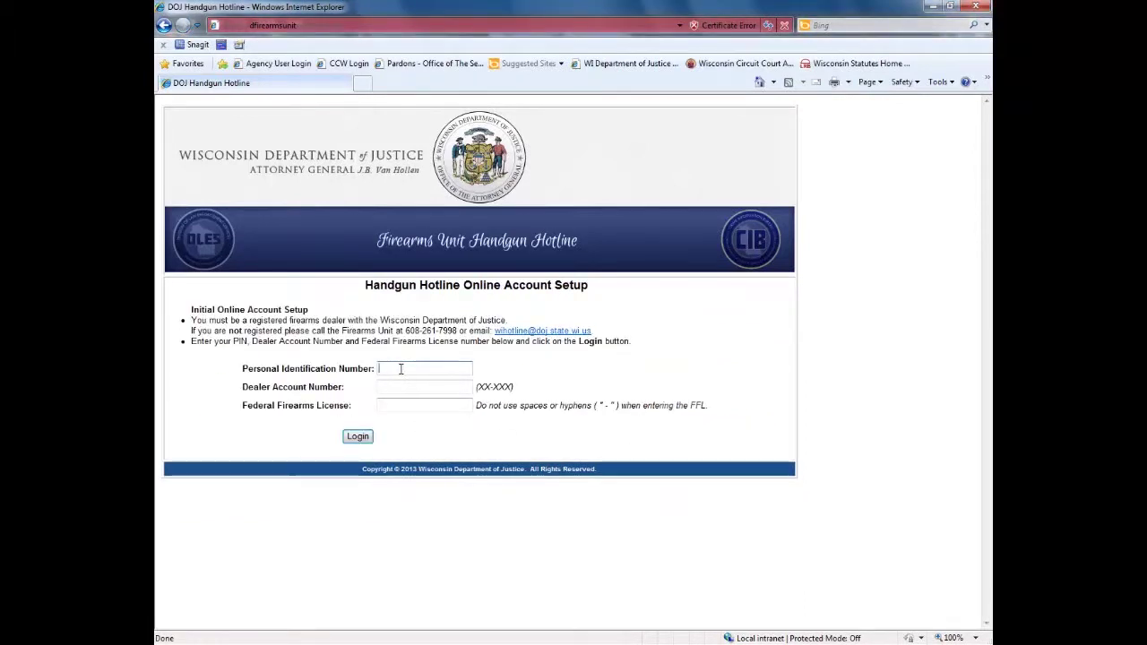
pyautogui.press('Tab')
pyautogui.press('Tab')
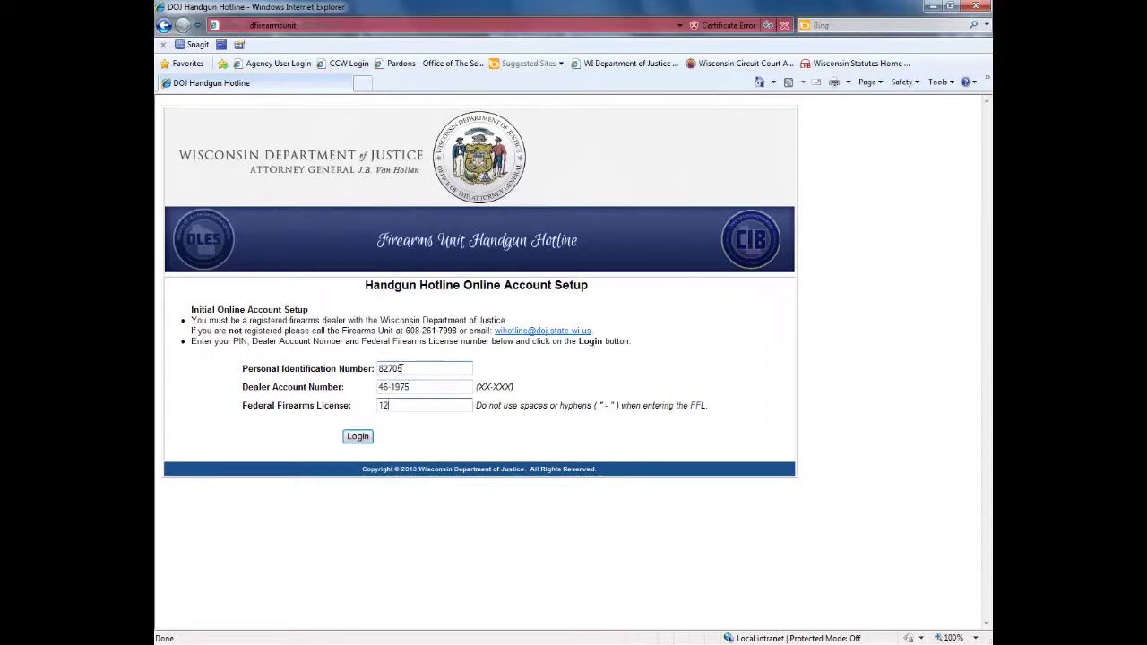
pyautogui.click(358, 436)
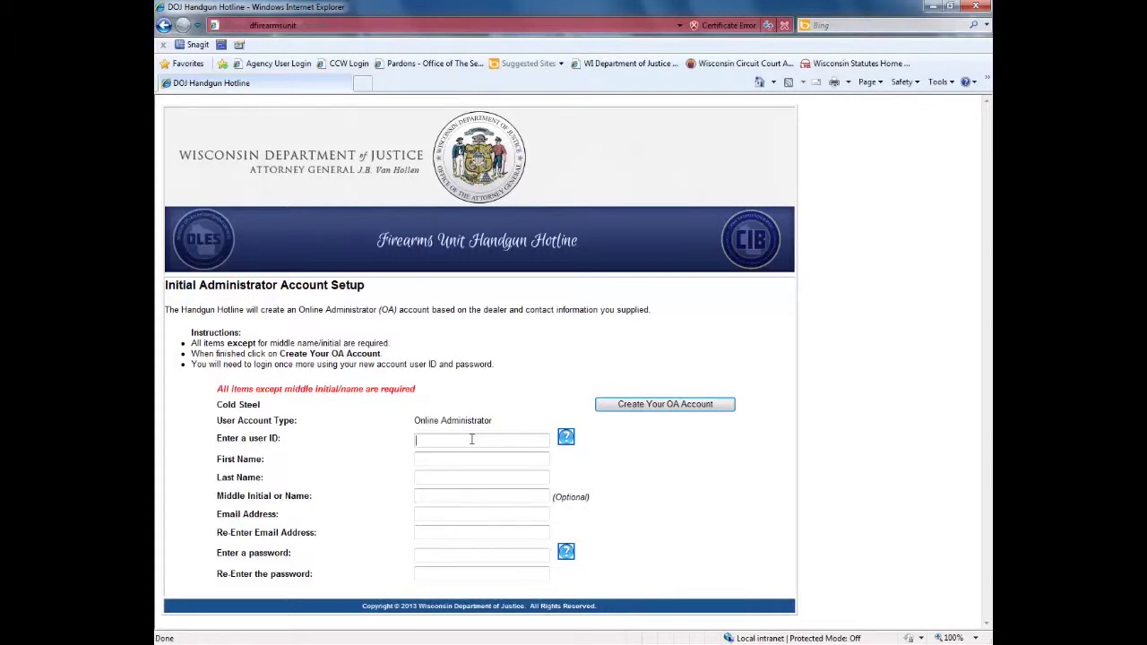
# Step: Enter the new user ID and the administrator's first and last name, leaving middle name blank
pyautogui.click(472, 439)
pyautogui.write('GunBoss')
pyautogui.press('Tab')
pyautogui.write('Olive')
pyautogui.press('Tab')
pyautogui.write('Guns')
pyautogui.press('Tab')
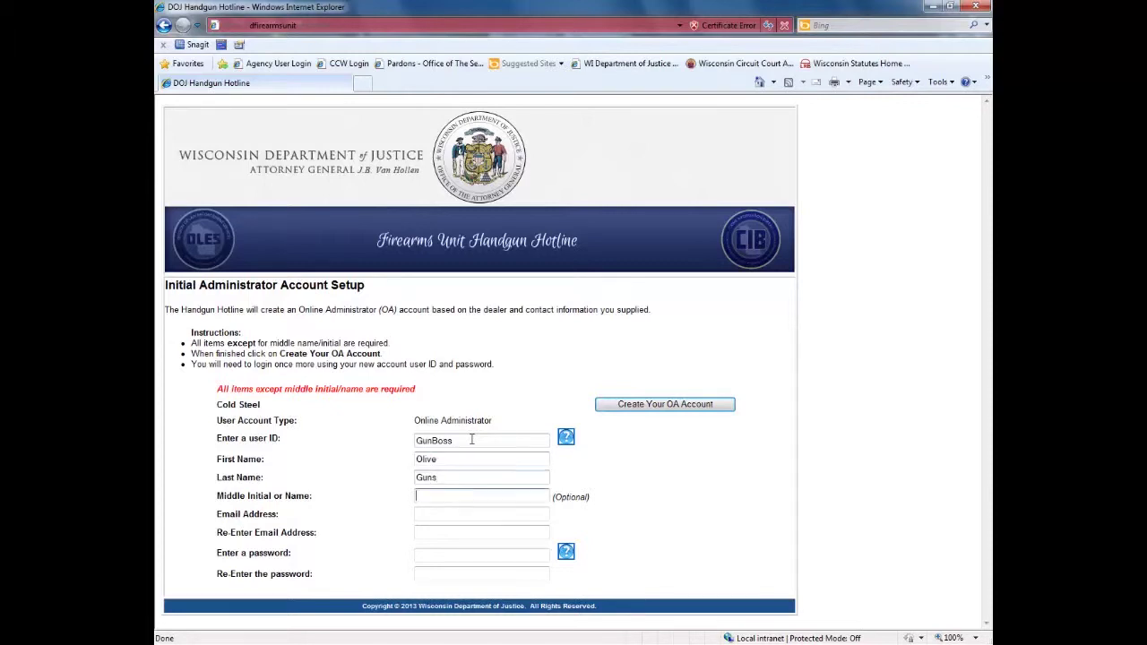
pyautogui.press('Tab')
# Step: Fill in the administrator's e-mail and a confirmed password, then create the OA account
pyautogui.press('Tab')
pyautogui.press('Tab')
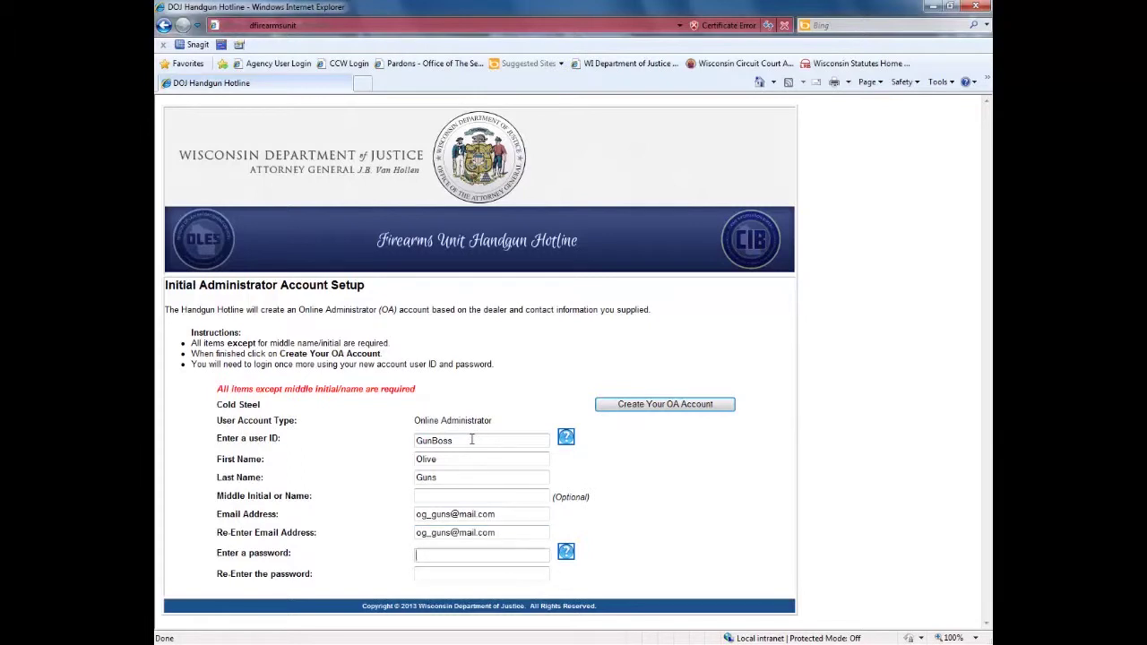
pyautogui.write('*******')
pyautogui.press('Tab')
pyautogui.write('******')
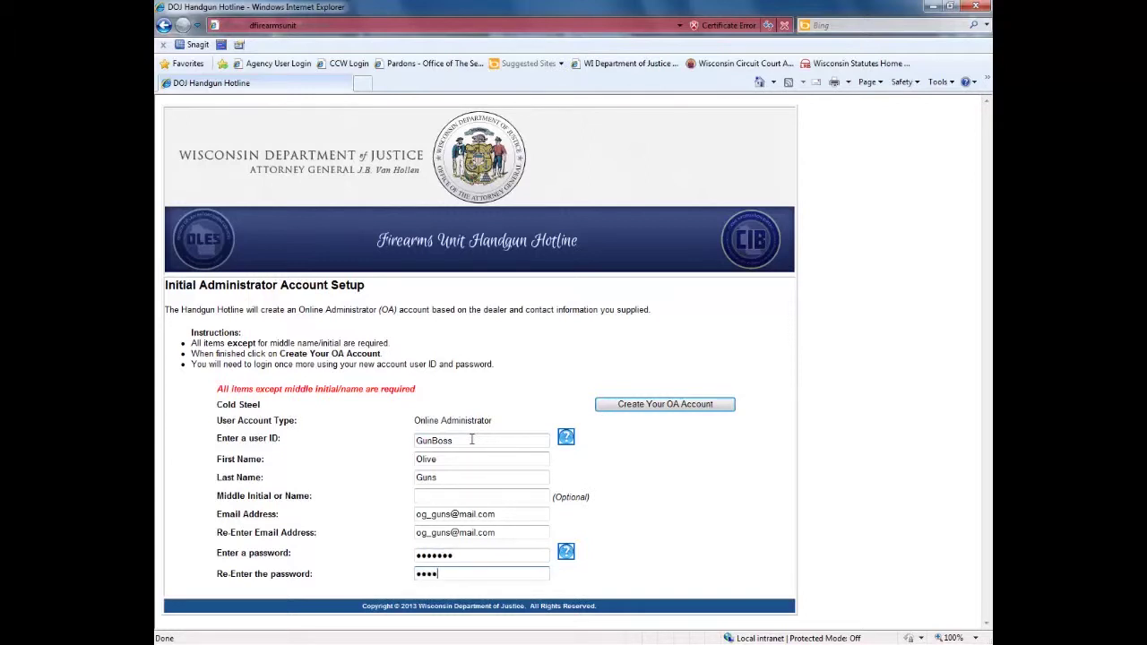
pyautogui.write('*')
pyautogui.press('Tab')
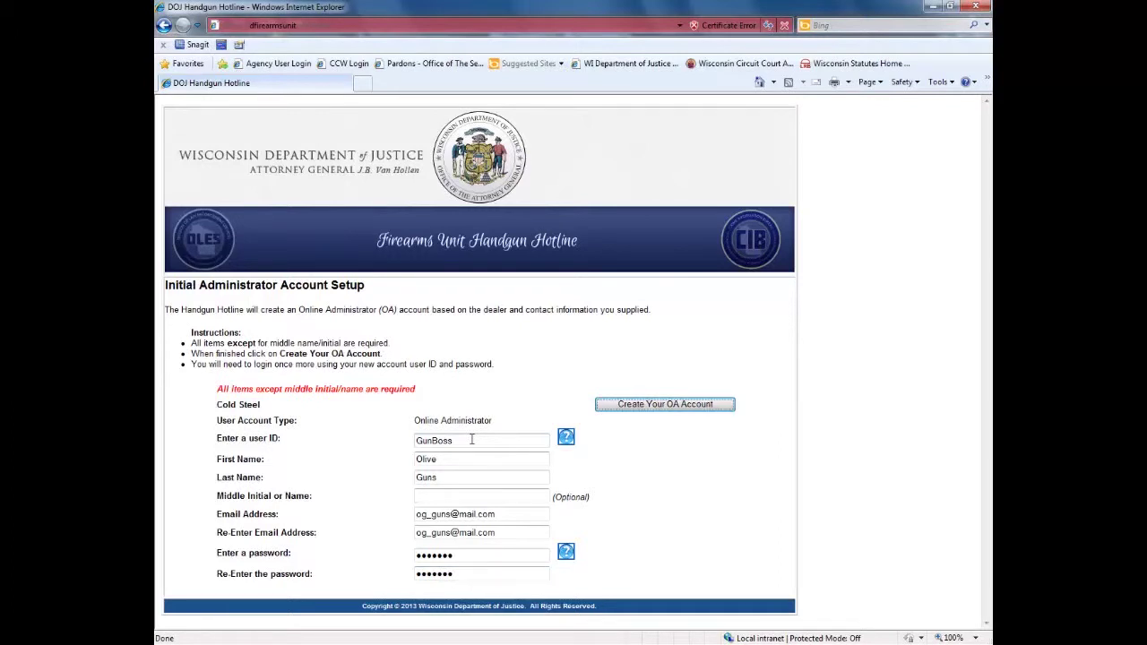
pyautogui.click(653, 405)
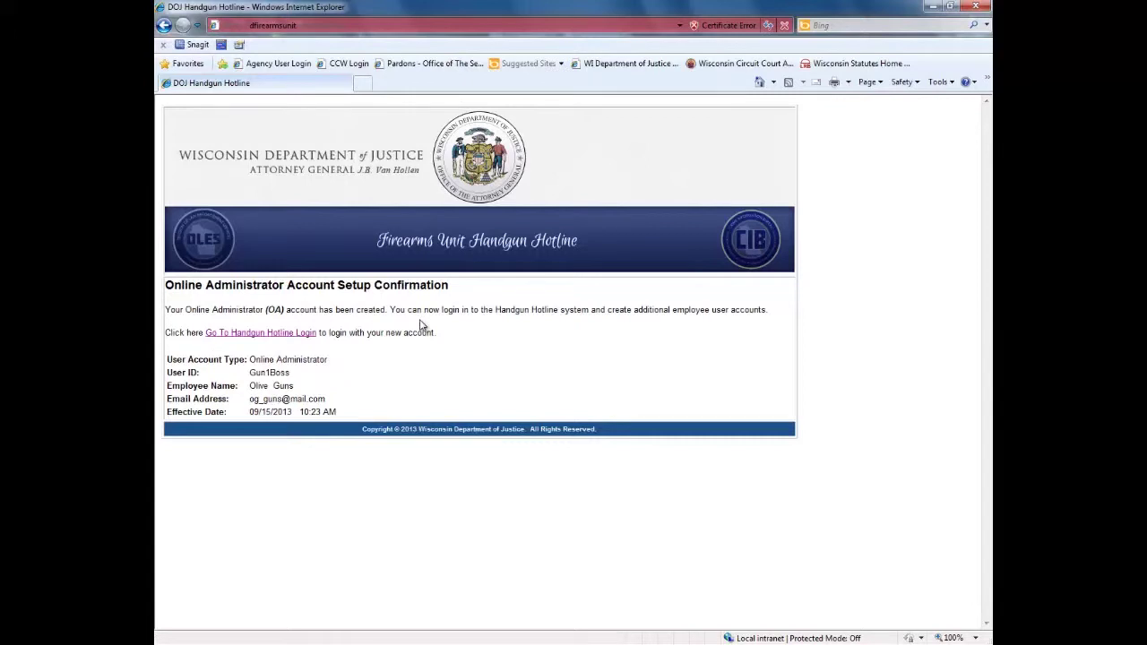
# Step: Sign in to the Handgun Hotline with the new administrator account to reach the transfer form
pyautogui.click(244, 335)
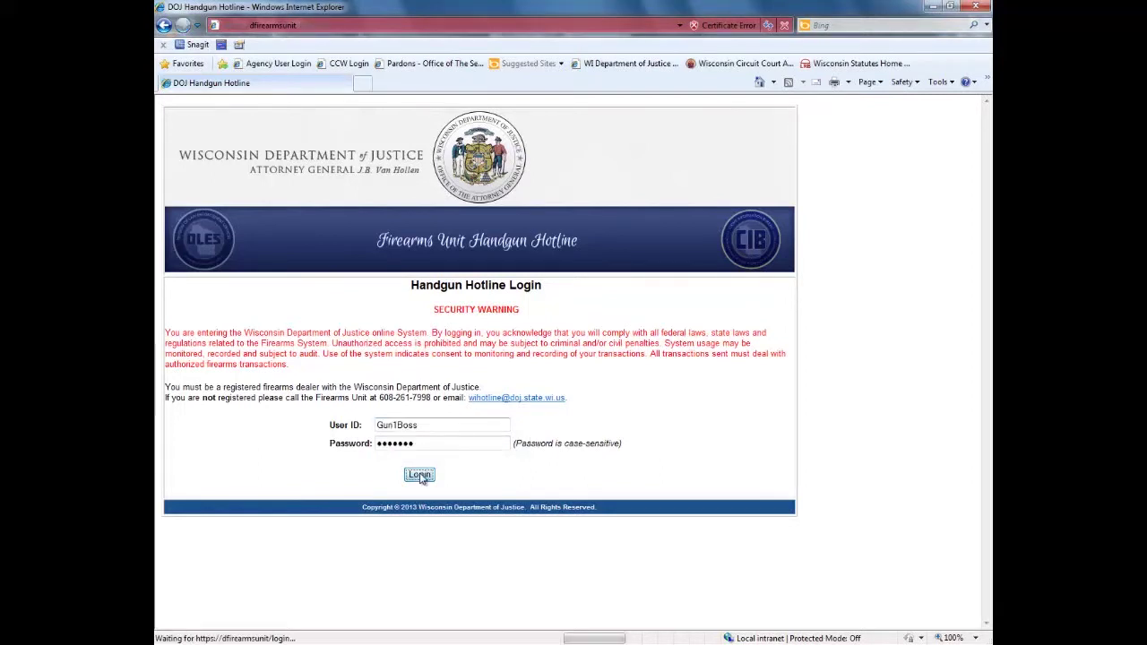
pyautogui.click(419, 474)
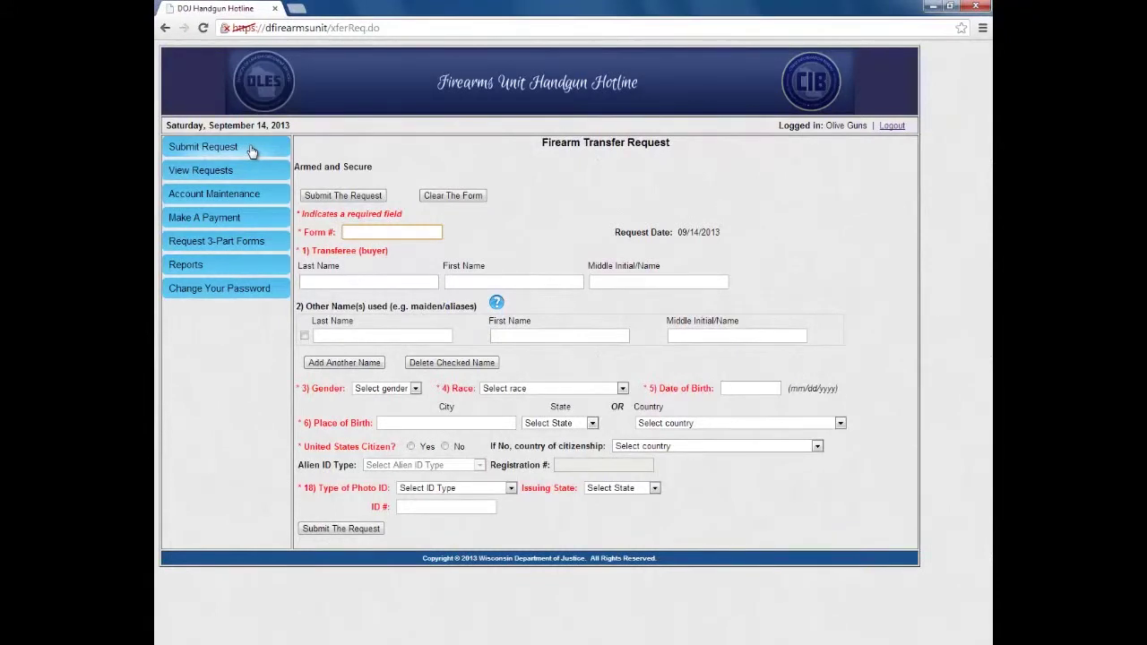
# Step: Enter the form number and the buyer's last, first and middle names
pyautogui.write('1424245')
pyautogui.press('Tab')
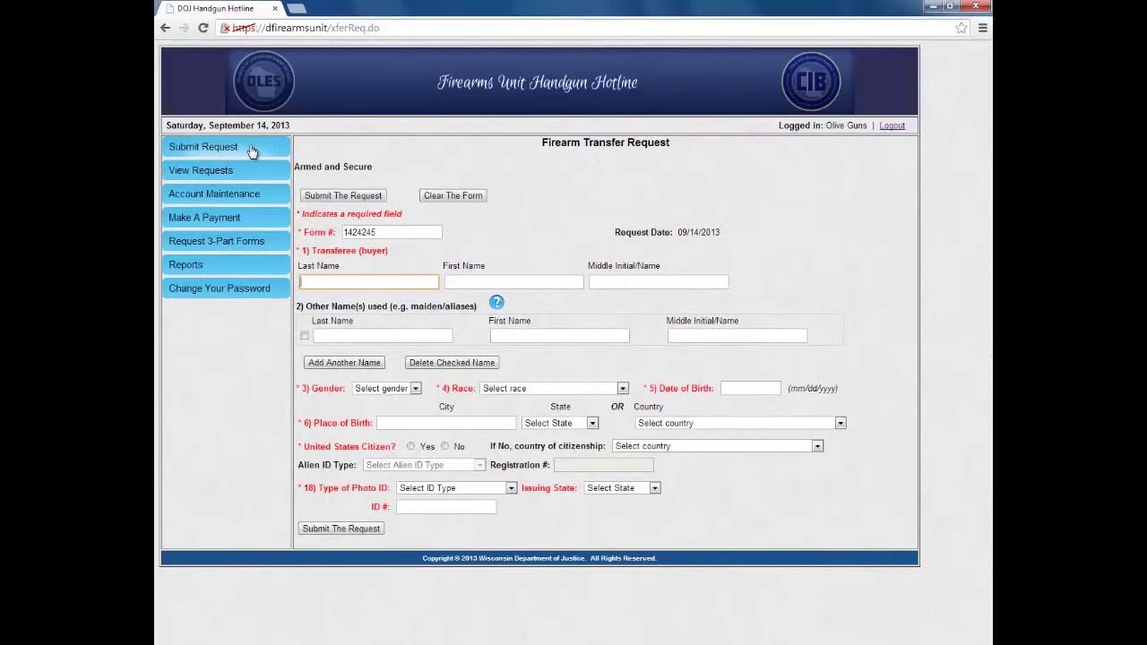
pyautogui.press('Tab')
pyautogui.write('JOHN')
pyautogui.press('Tab')
pyautogui.write('D')
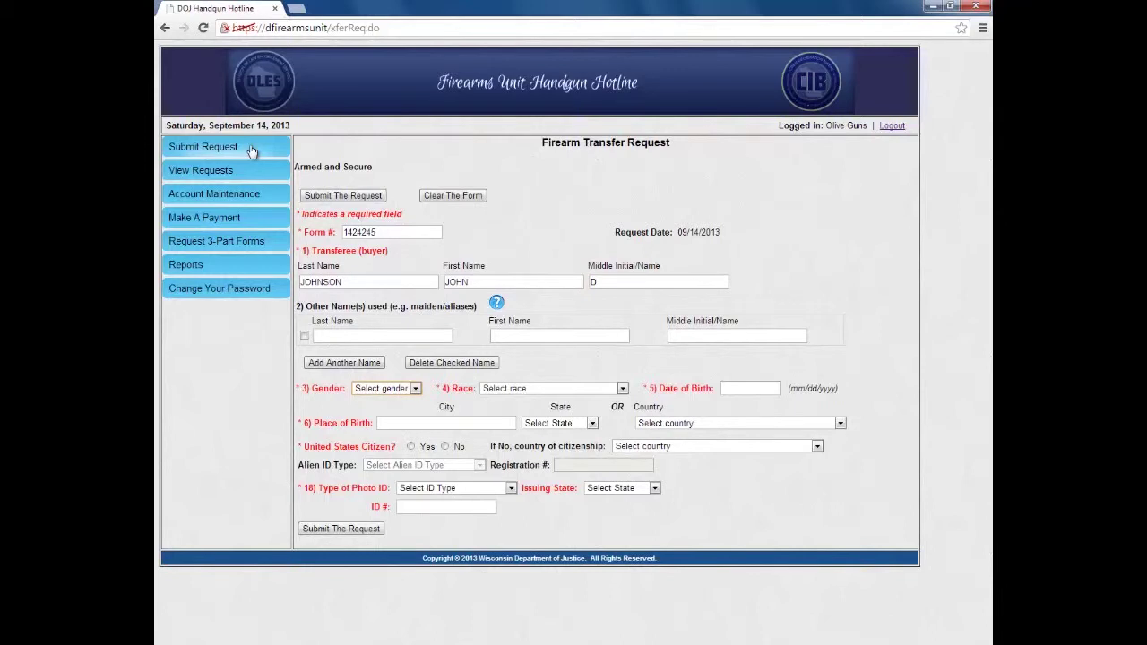
pyautogui.click(513, 283)
# Step: Add an alias name row for the buyer plus an empty row, and tick both for deletion
pyautogui.click(662, 283)
pyautogui.click(331, 337)
pyautogui.write('SMITH')
pyautogui.press('Tab')
pyautogui.write('JOHN')
pyautogui.press('Tab')
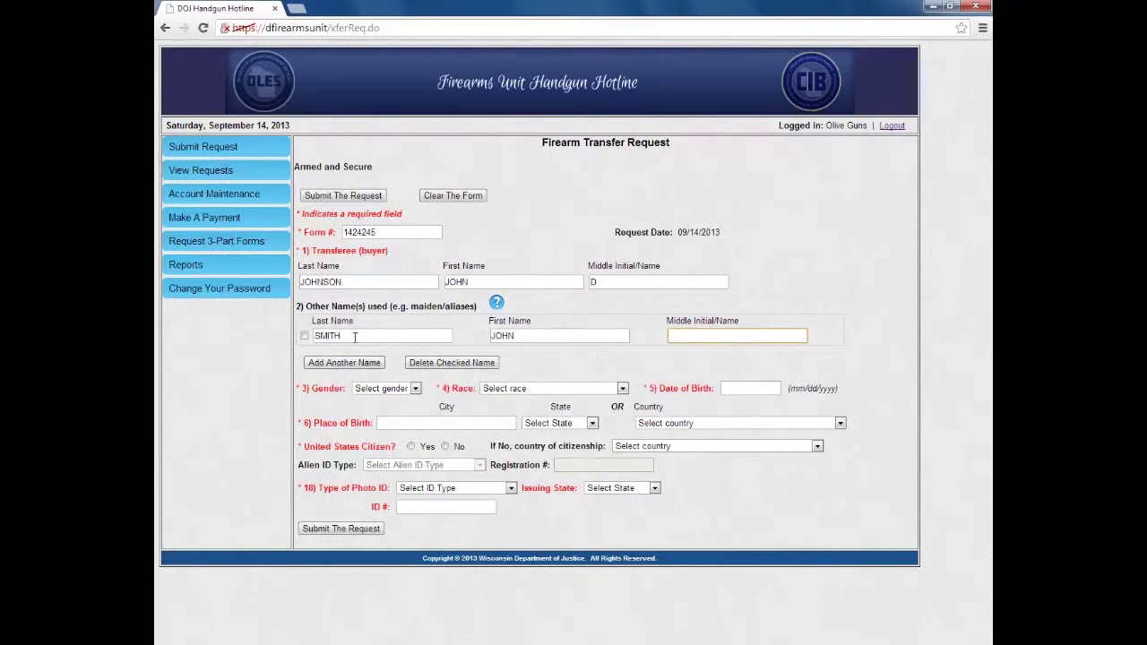
pyautogui.write('D')
pyautogui.press('Tab')
pyautogui.click(341, 363)
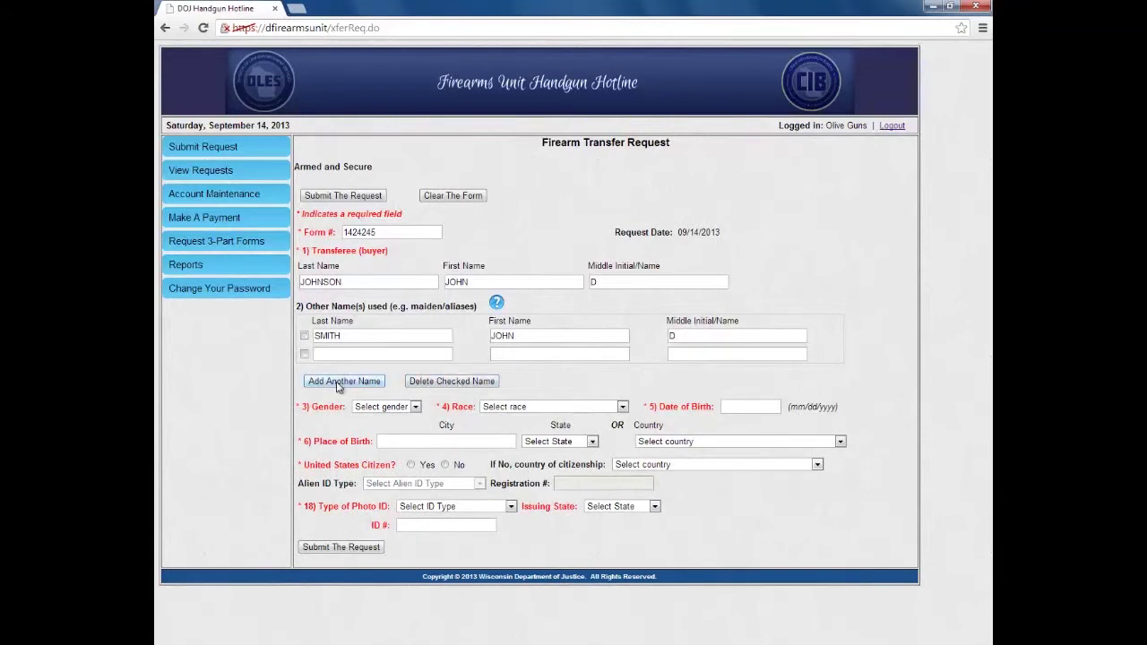
pyautogui.click(303, 354)
pyautogui.click(458, 383)
pyautogui.click(359, 369)
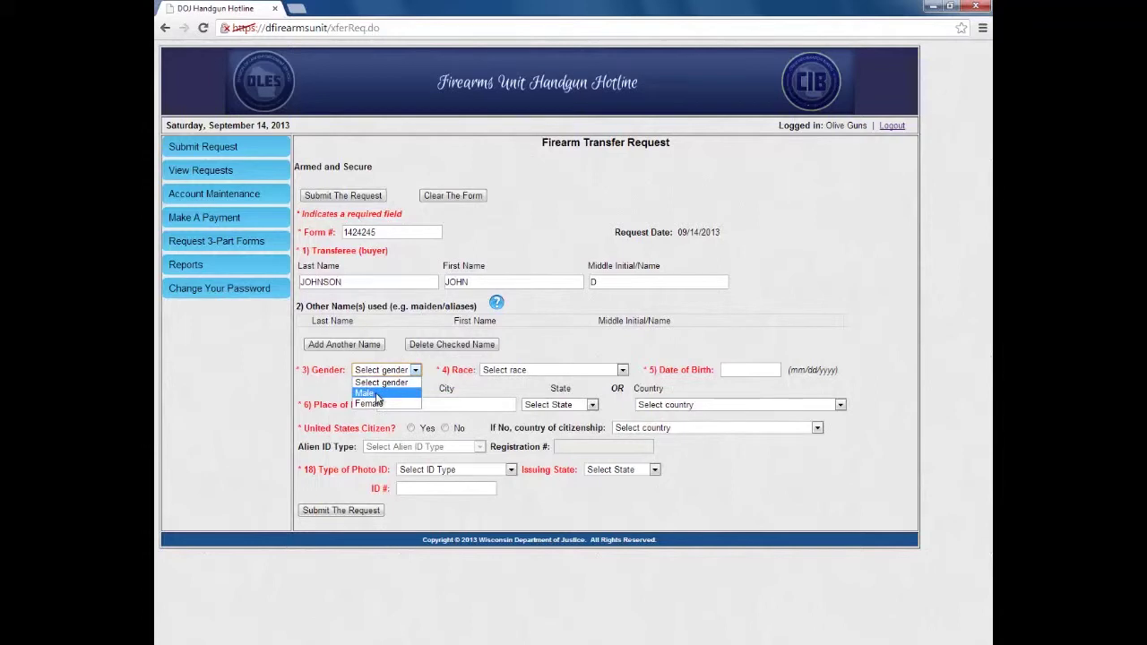
pyautogui.click(370, 395)
pyautogui.click(622, 370)
pyautogui.click(512, 433)
pyautogui.click(768, 370)
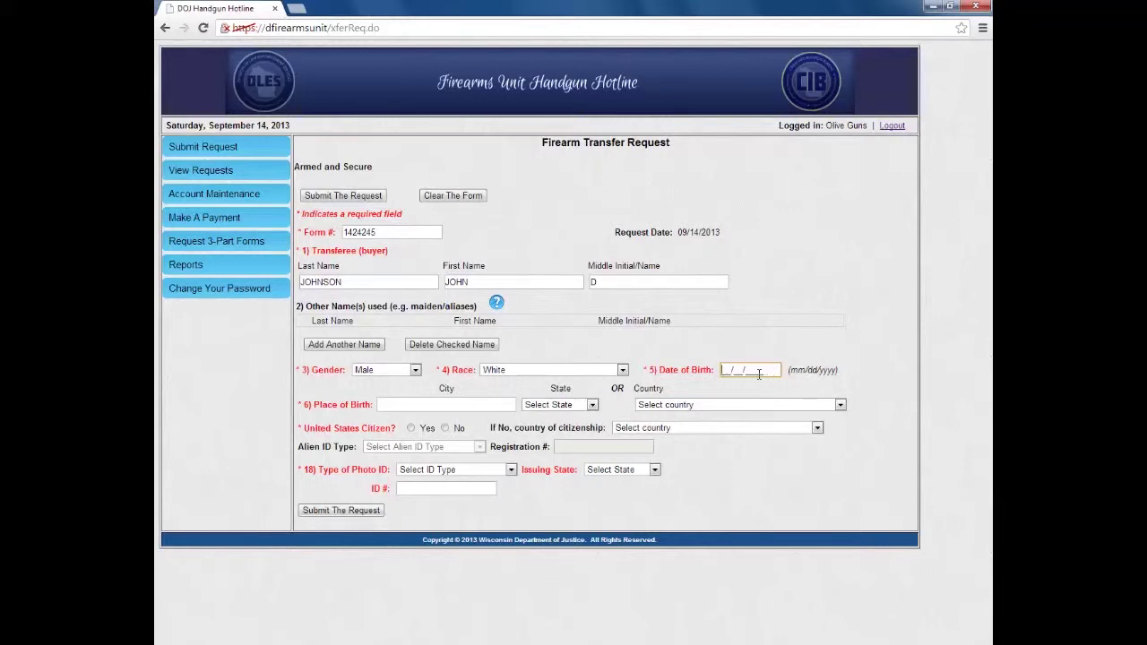
pyautogui.write('05/24/1957')
# Step: Record birthplace MADISON, Wisconsin and mark the buyer a United States of America citizen
pyautogui.click(503, 401)
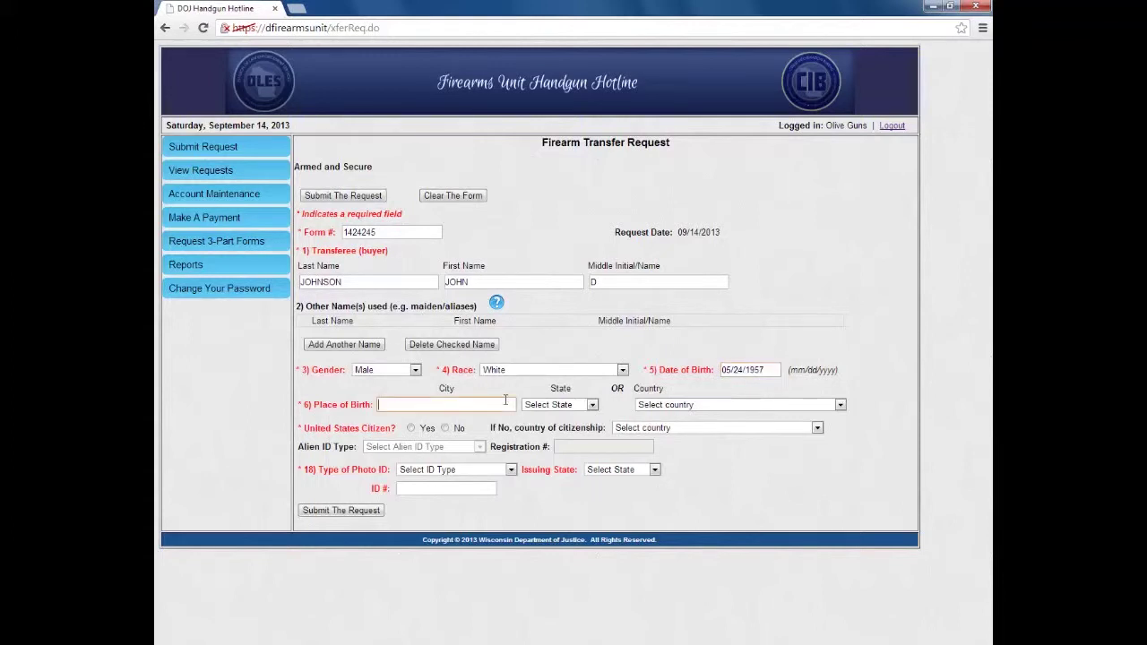
pyautogui.write('MADISON')
pyautogui.click(595, 408)
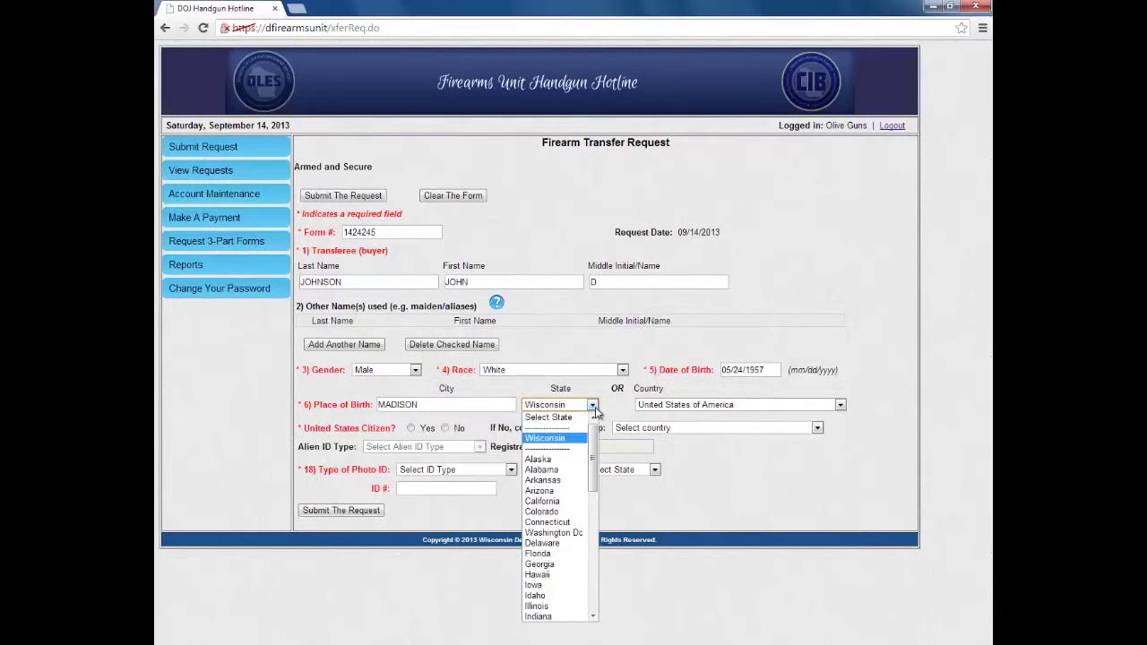
pyautogui.click(596, 409)
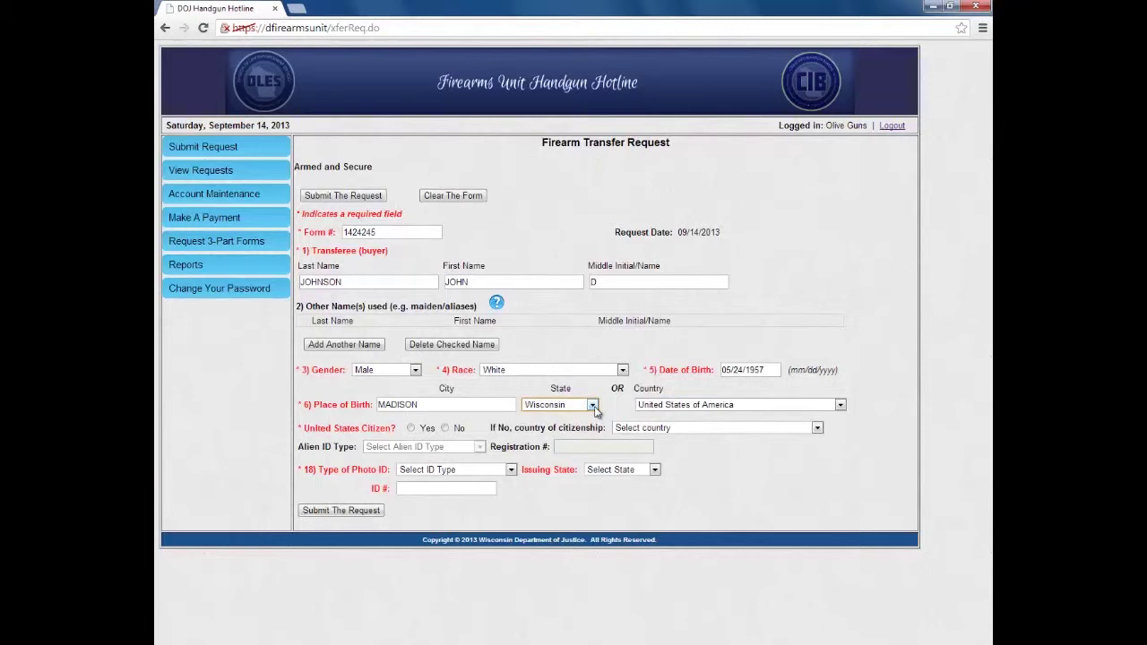
pyautogui.click(411, 429)
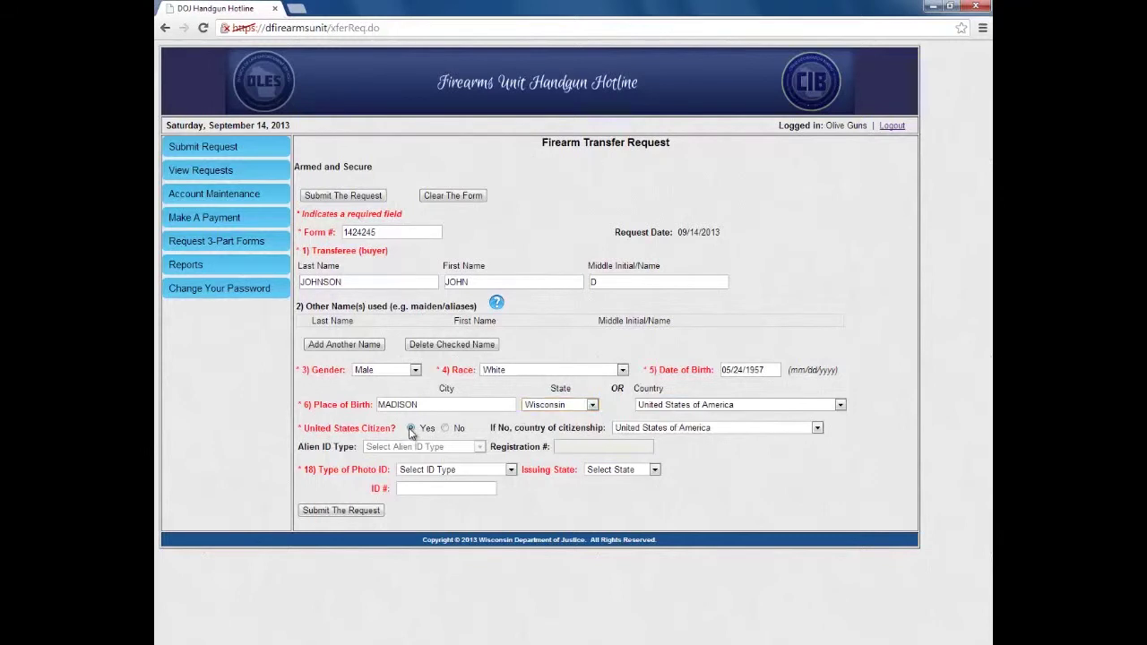
pyautogui.click(817, 428)
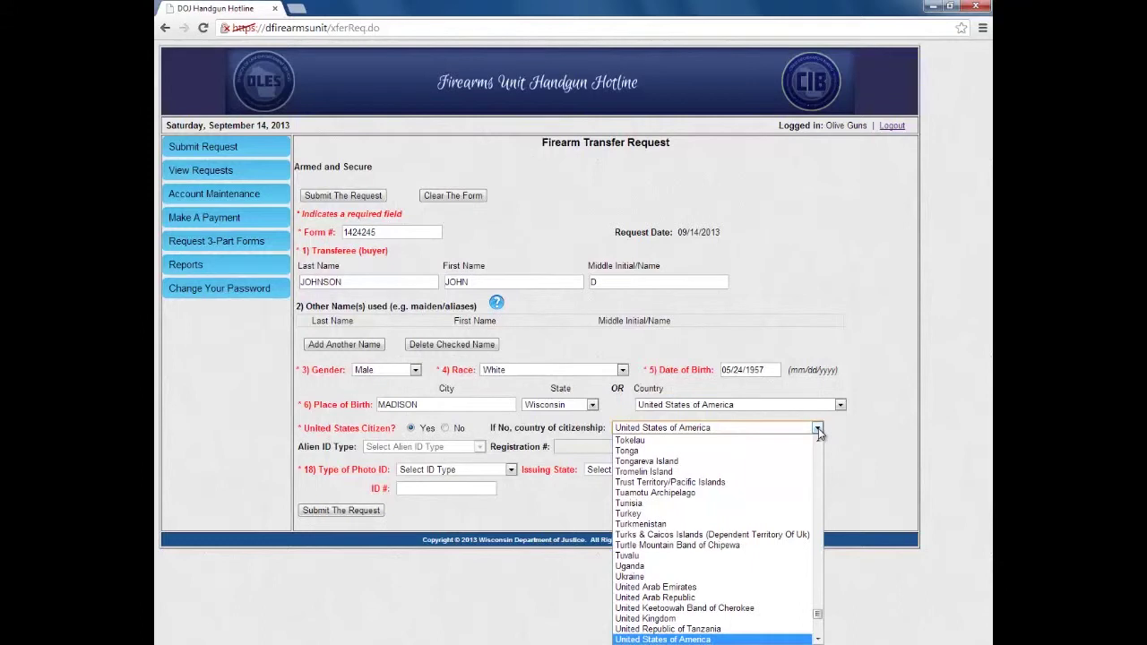
pyautogui.click(818, 430)
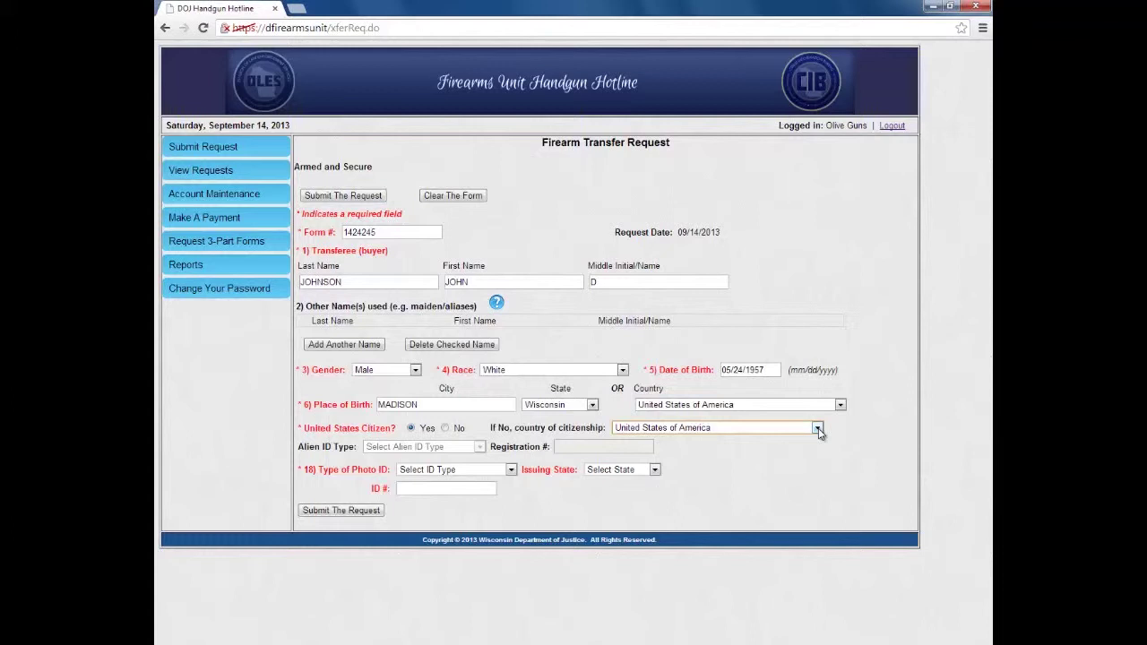
pyautogui.click(455, 469)
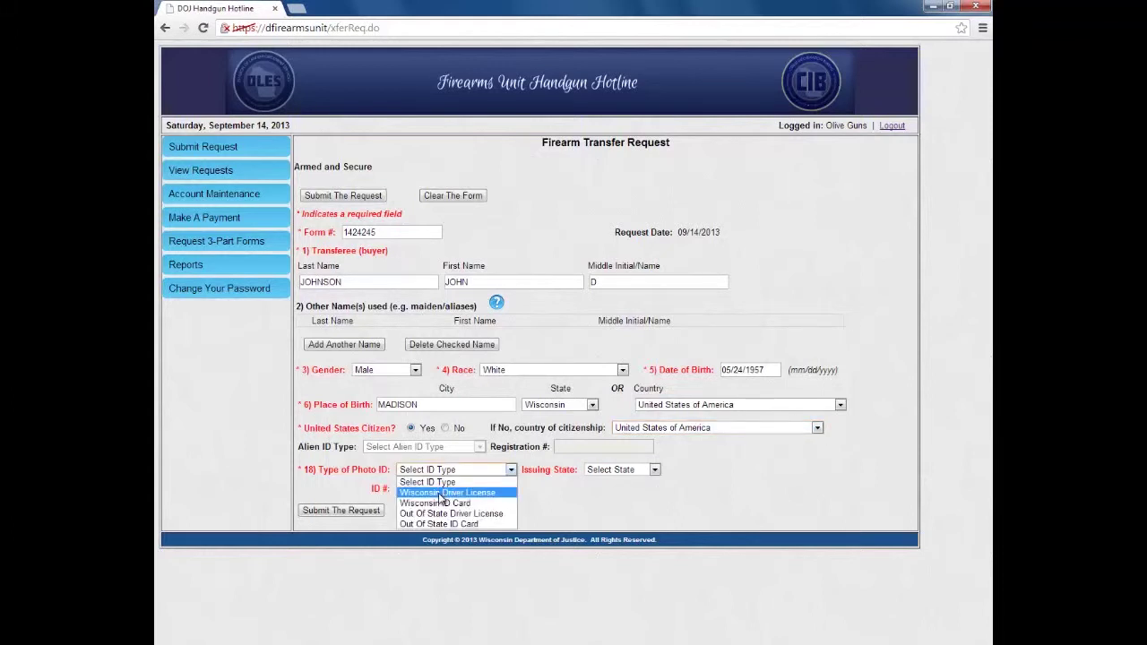
# Step: Choose Wisconsin Driver License as the photo ID type and enter the licence number
pyautogui.click(440, 494)
pyautogui.click(506, 471)
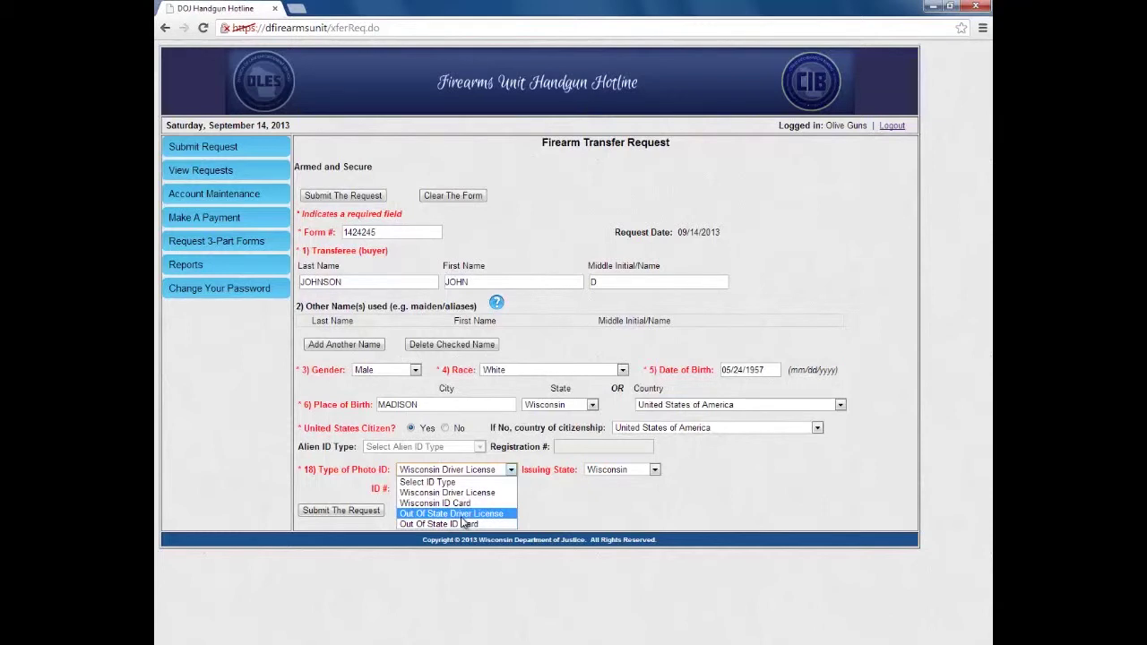
pyautogui.click(455, 472)
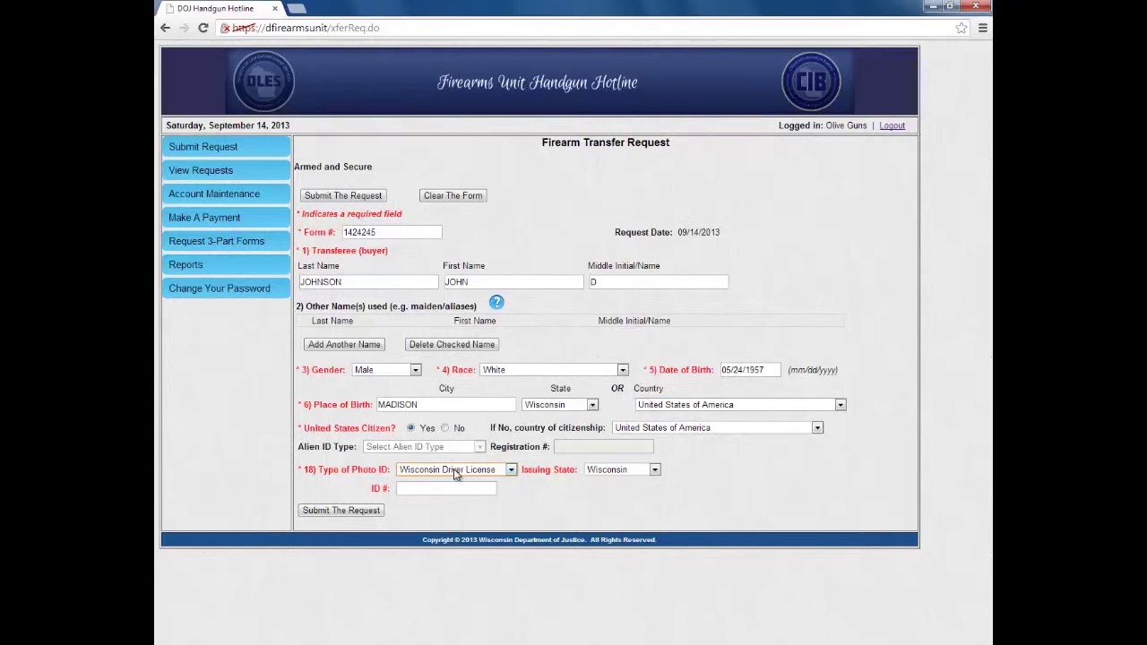
pyautogui.click(451, 487)
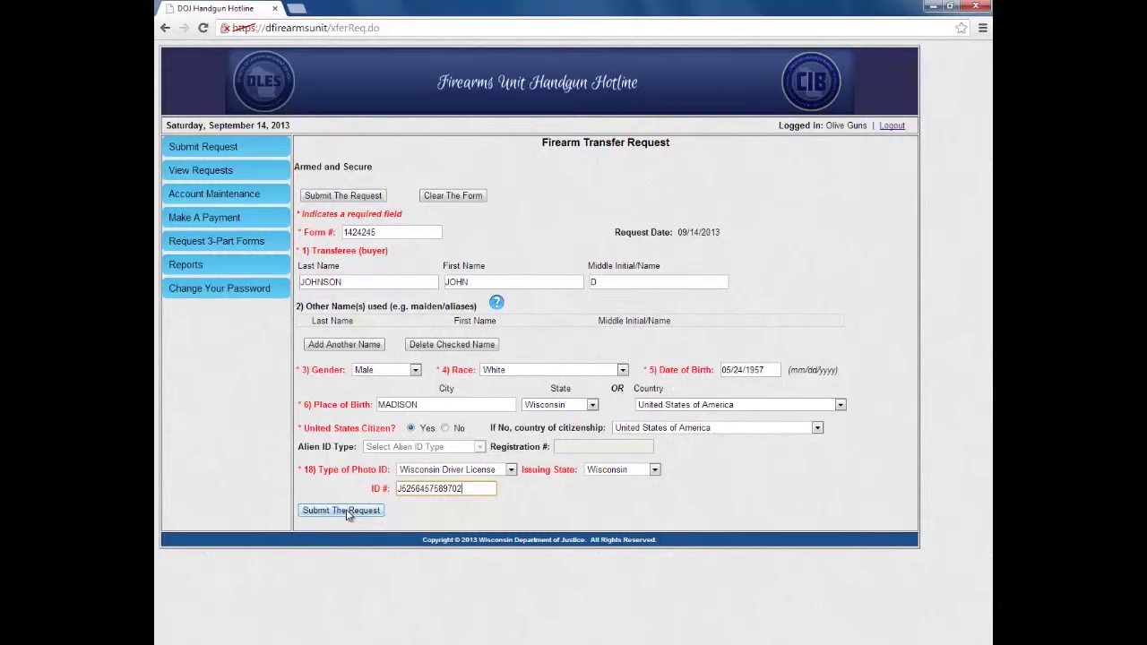
# Step: Send the completed transfer request and wait for the processing result
pyautogui.click(346, 509)
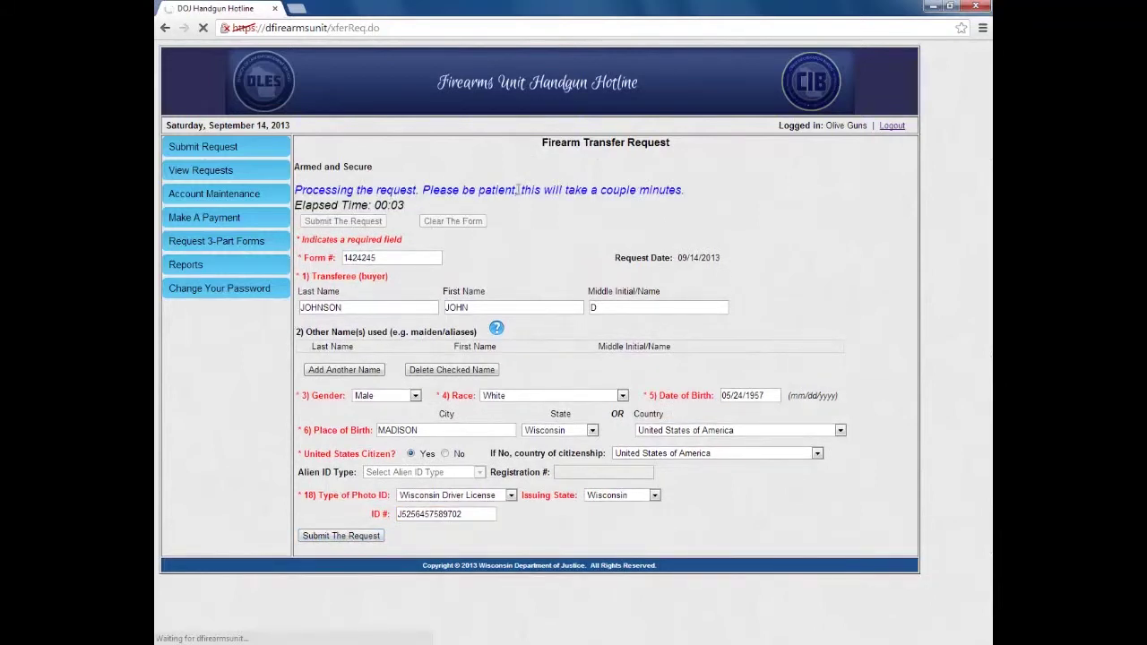